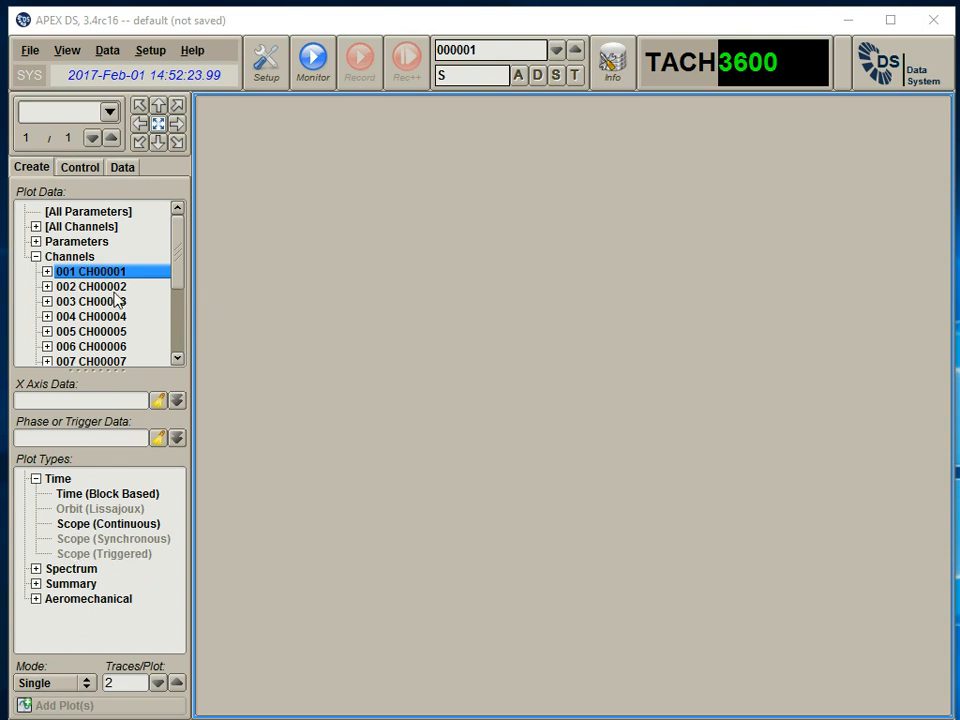
Select channel 001 CH00001 as the plot data and choose TACH as the phase or trigger data.
{"action": "left_click", "coordinate": [115, 287]}
{"action": "left_click", "coordinate": [121, 273]}
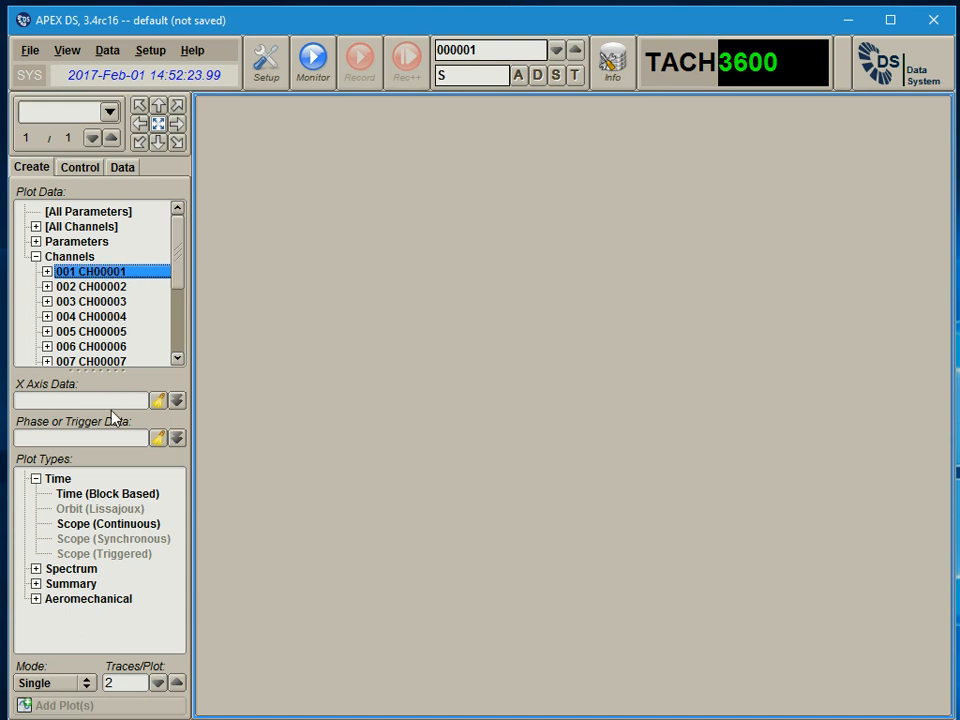
{"action": "left_click", "coordinate": [177, 439]}
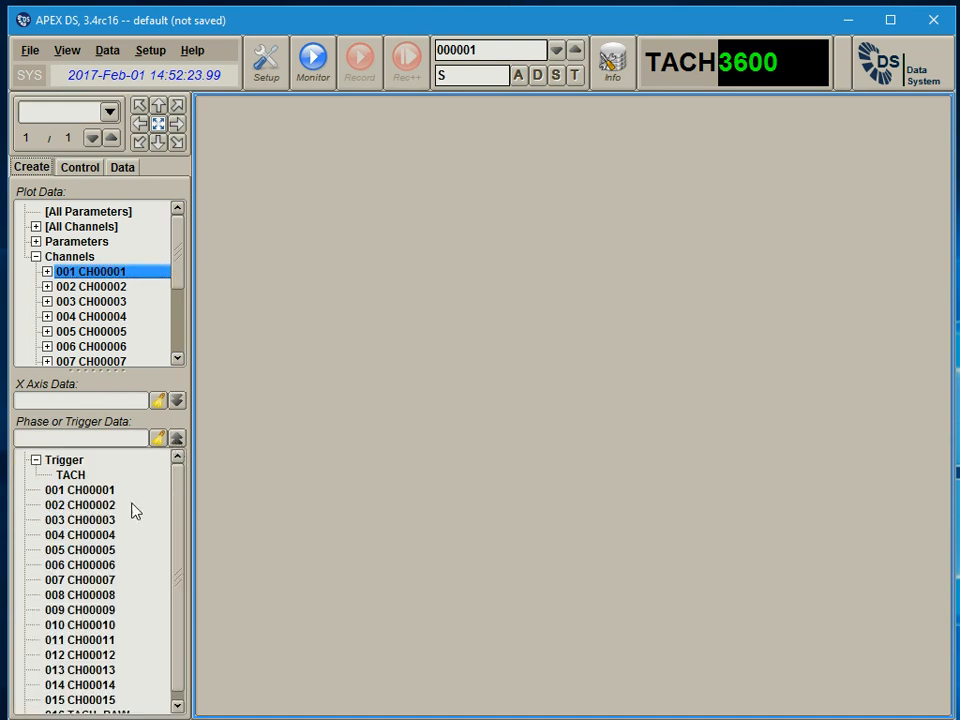
{"action": "left_click", "coordinate": [72, 475]}
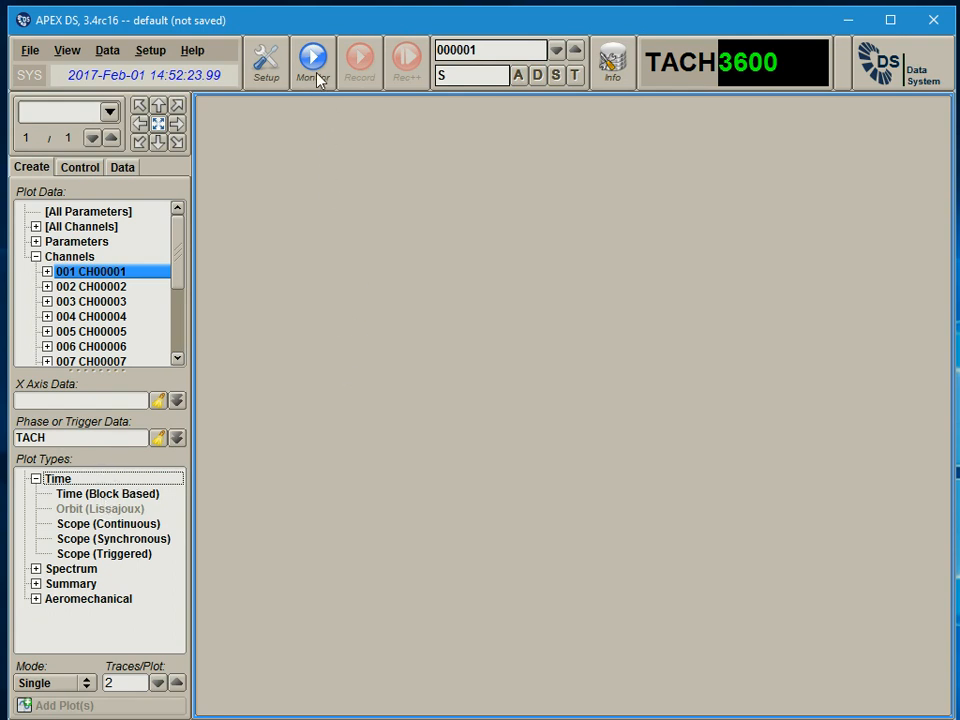
Try the R tach scaling mode in the device channel settings, and discard the setup changes.
{"action": "left_click", "coordinate": [266, 66]}
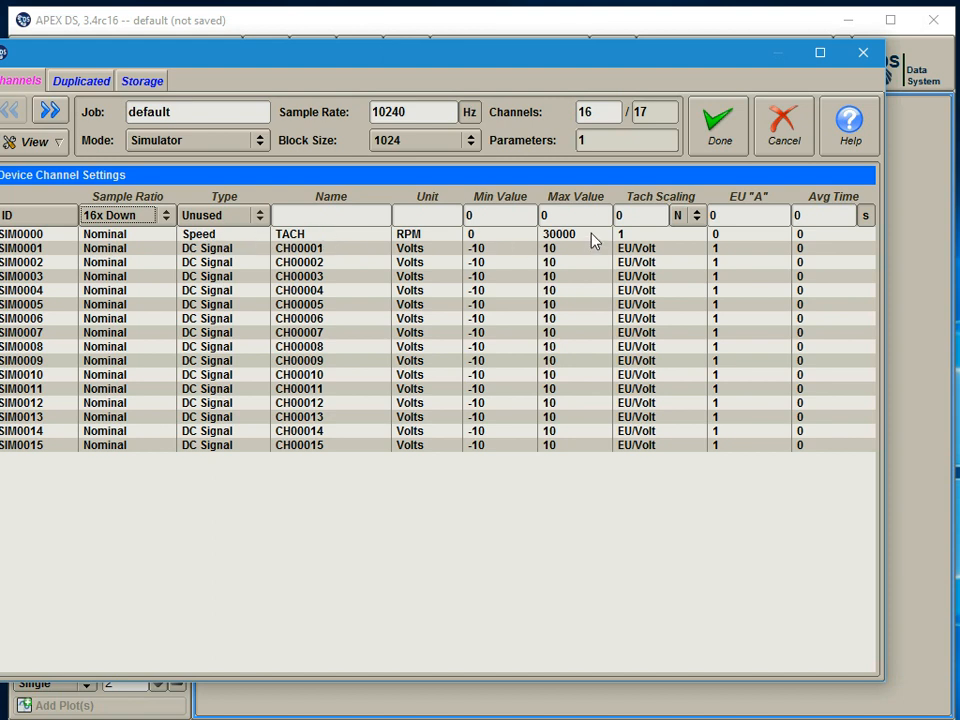
{"action": "left_click", "coordinate": [690, 215]}
{"action": "left_click", "coordinate": [700, 231]}
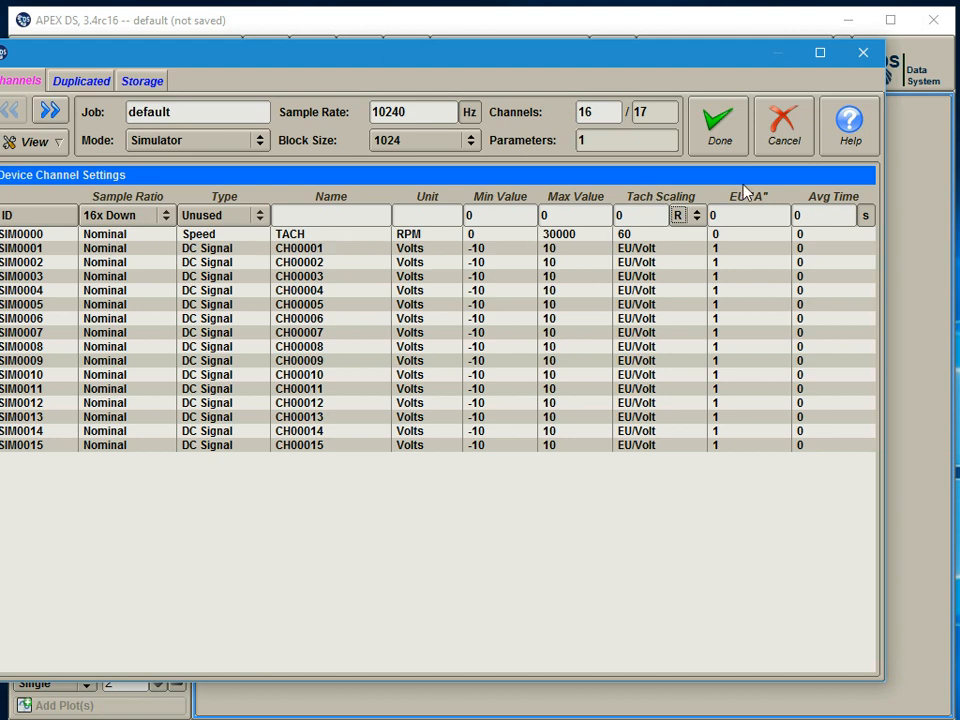
{"action": "left_click", "coordinate": [785, 143]}
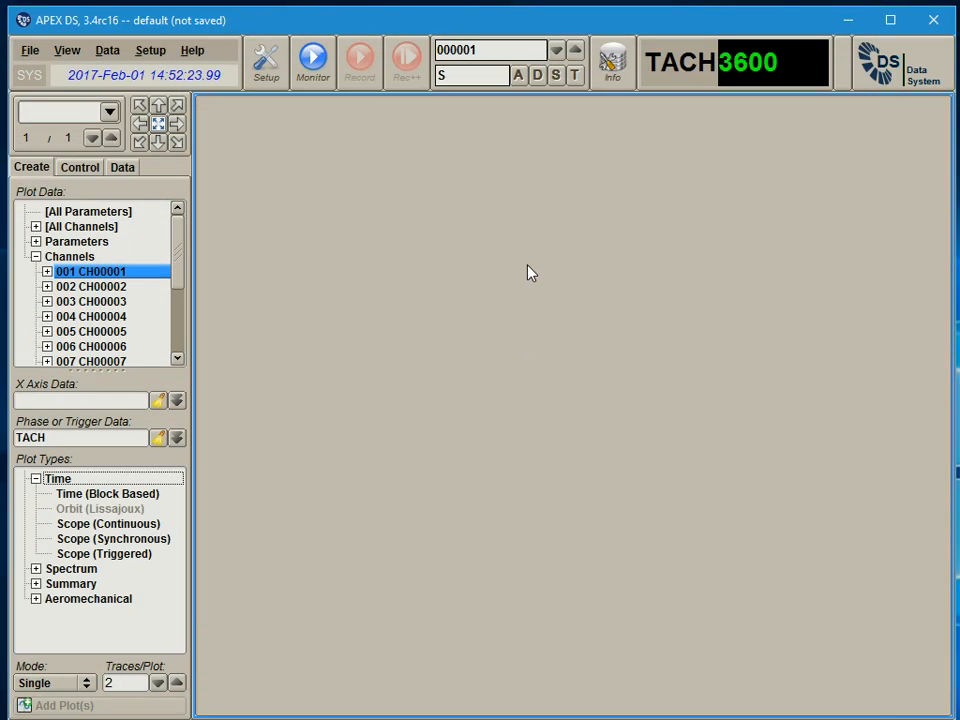
Start monitoring and display the simulated TACH channel's signal settings in the simulator window.
{"action": "left_click", "coordinate": [313, 62]}
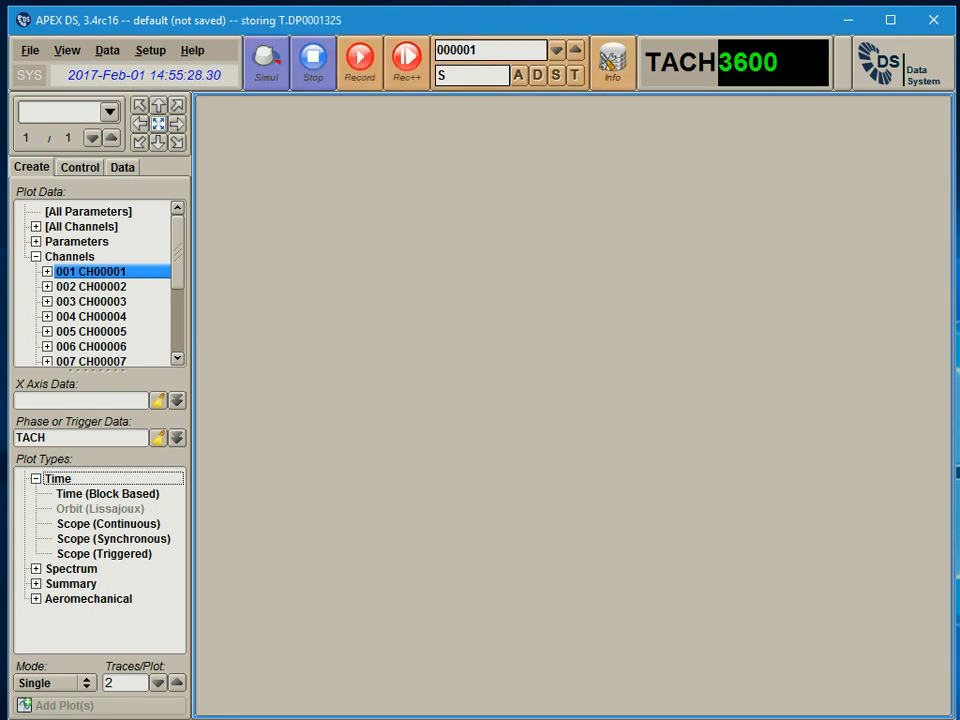
{"action": "key", "text": "alt+Tab"}
{"action": "left_click_drag", "start_coordinate": [519, 653], "coordinate": [519, 433]}
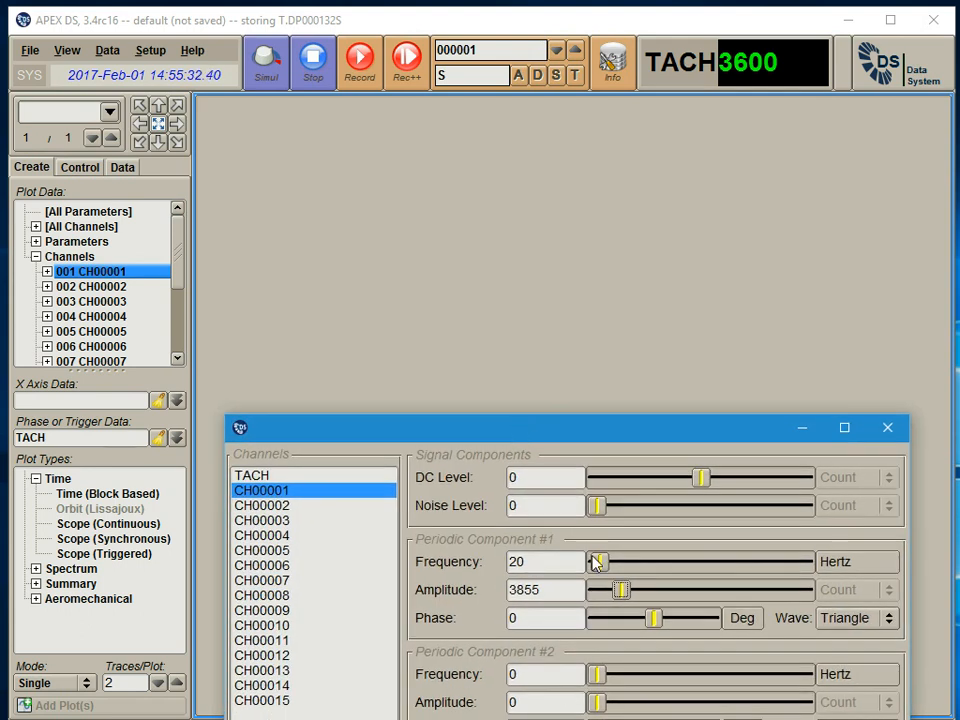
{"action": "left_click", "coordinate": [300, 477]}
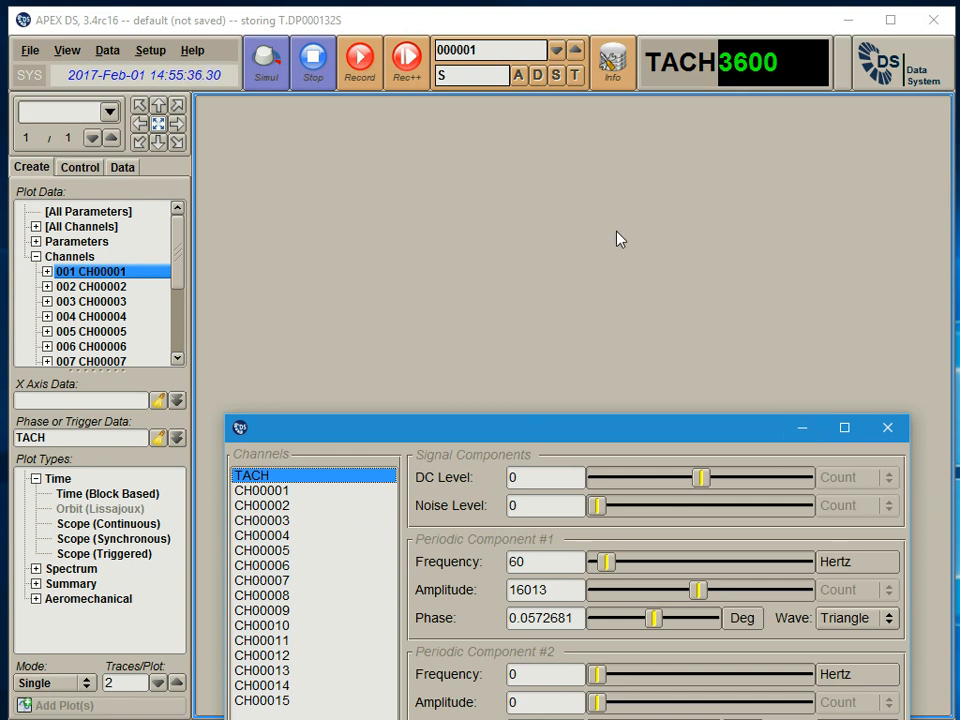
Create a Scope (Triggered) plot of CH00001 with TACH as its trigger.
{"action": "left_click", "coordinate": [407, 258]}
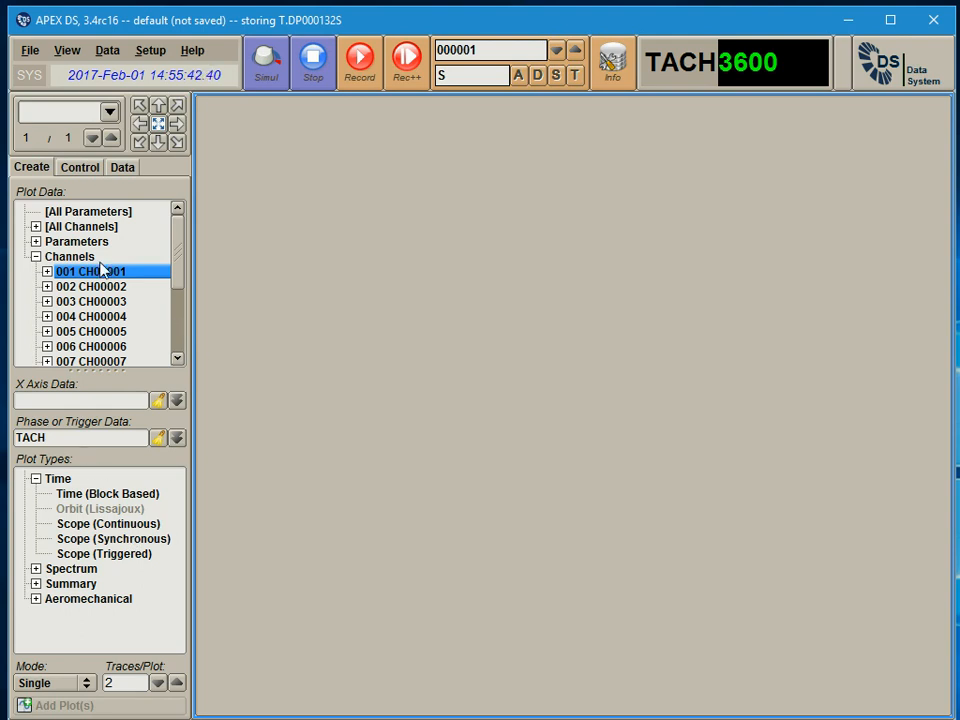
{"action": "left_click", "coordinate": [52, 437]}
{"action": "double_click", "coordinate": [121, 560]}
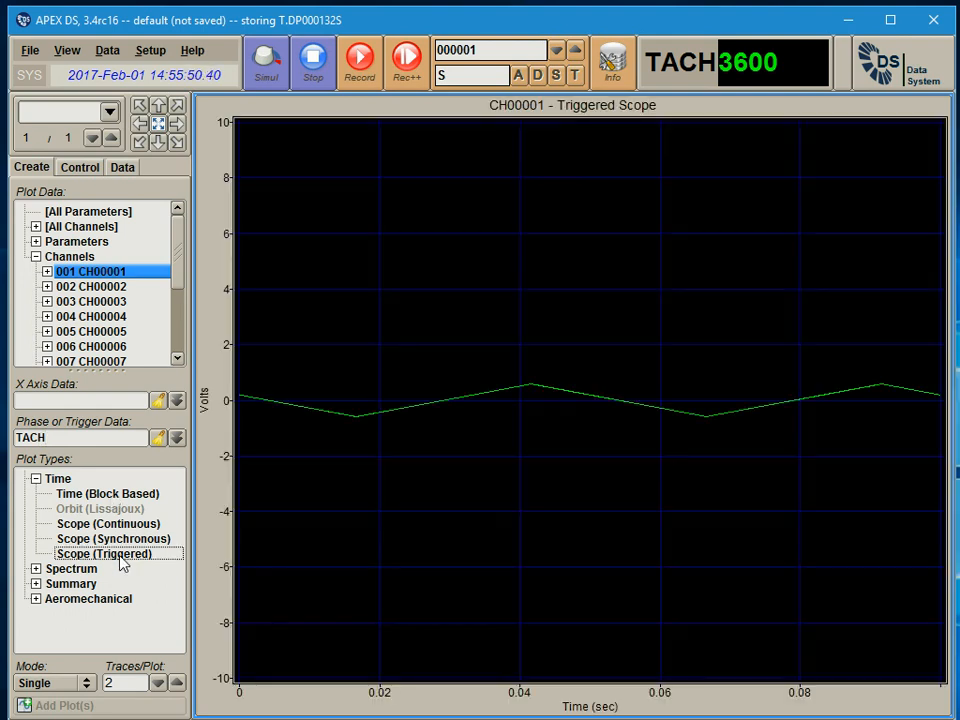
Set the simulator's periodic component #1 wave to Square for TACH and to Sine for CH00001.
{"action": "key", "text": "alt+Tab"}
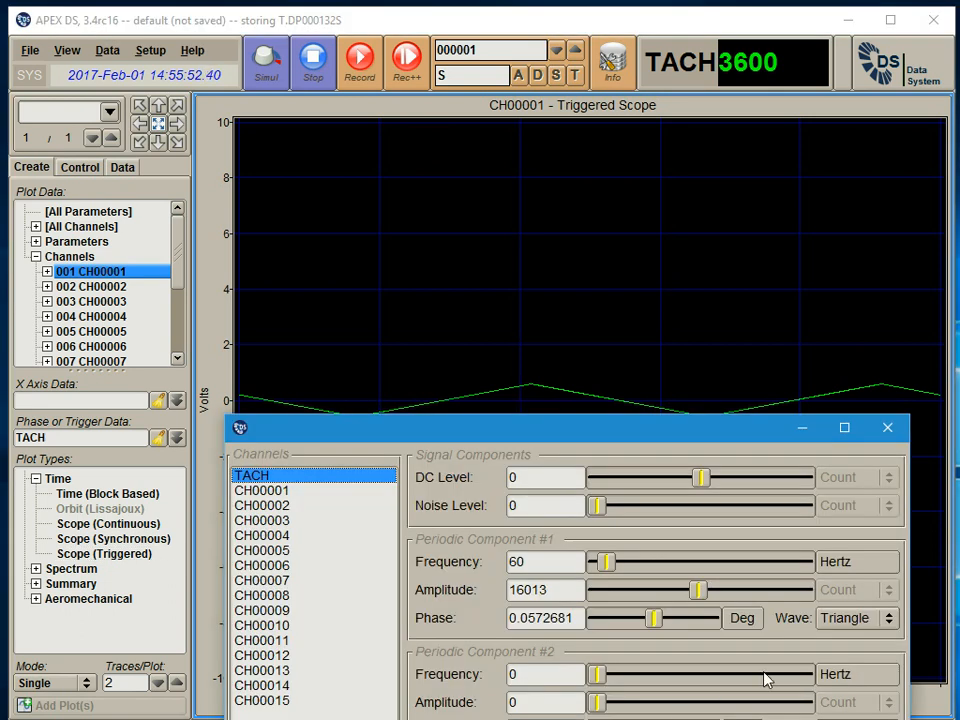
{"action": "left_click", "coordinate": [837, 618]}
{"action": "left_click", "coordinate": [848, 598]}
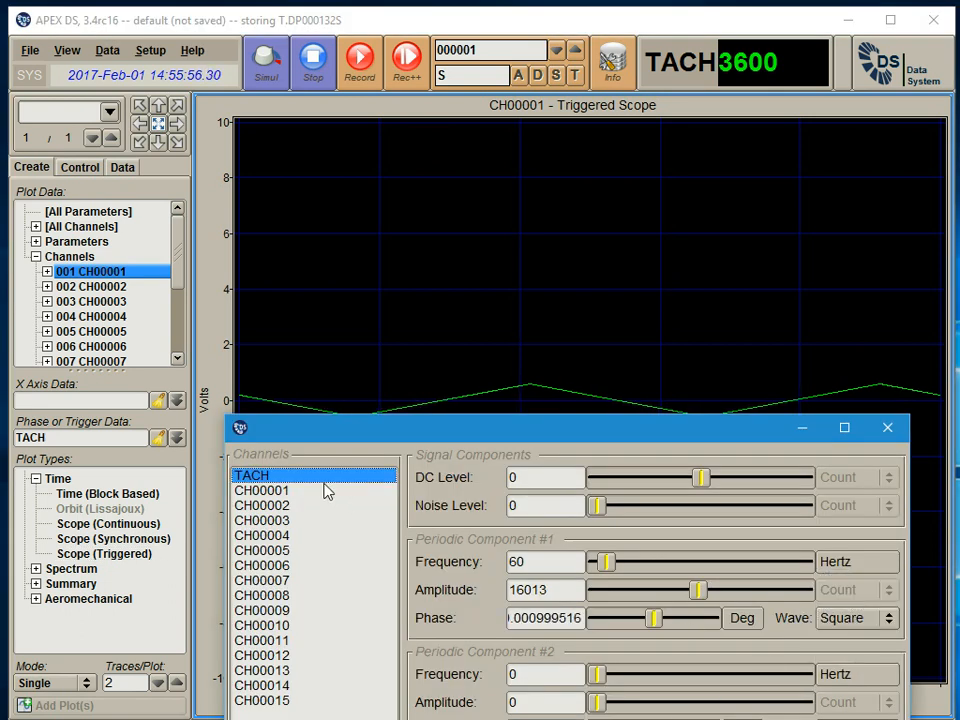
{"action": "left_click", "coordinate": [285, 491]}
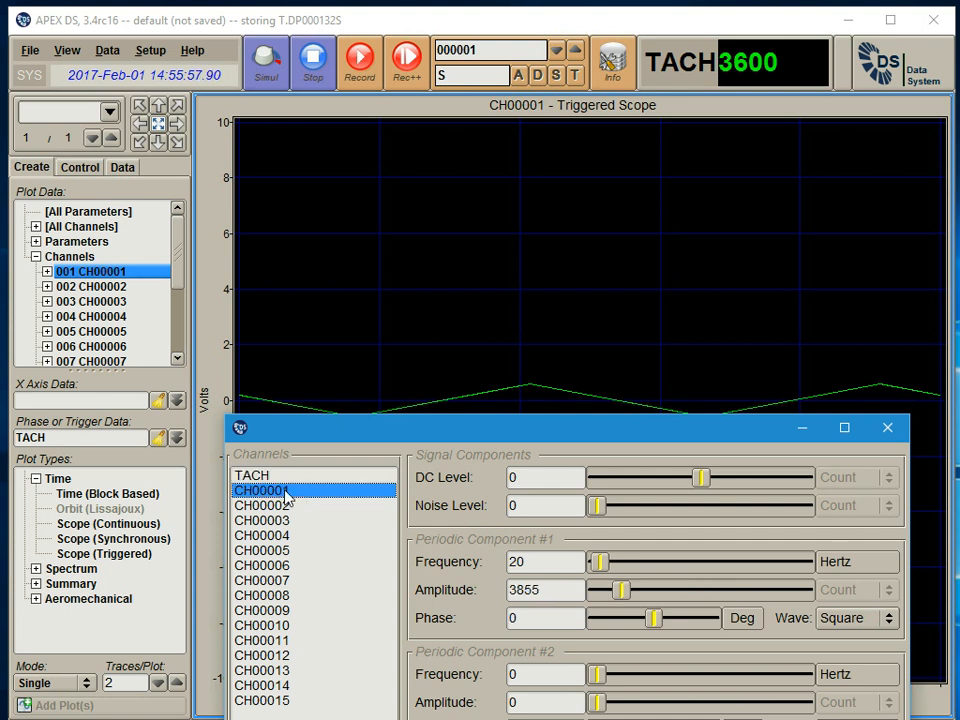
{"action": "left_click", "coordinate": [833, 625]}
{"action": "left_click", "coordinate": [850, 600]}
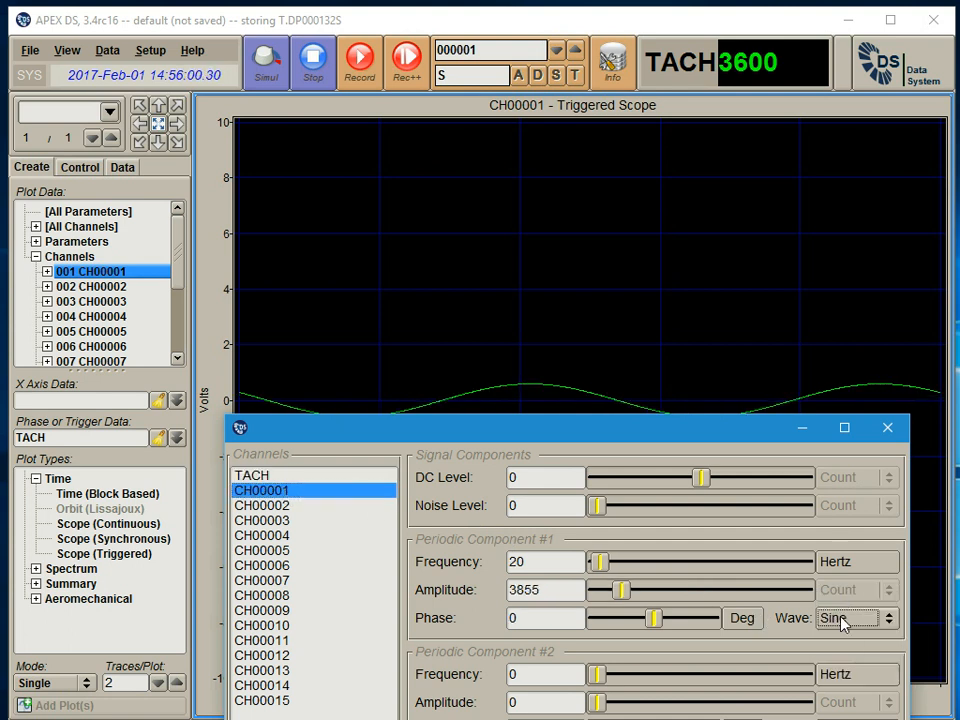
{"action": "left_click", "coordinate": [688, 13]}
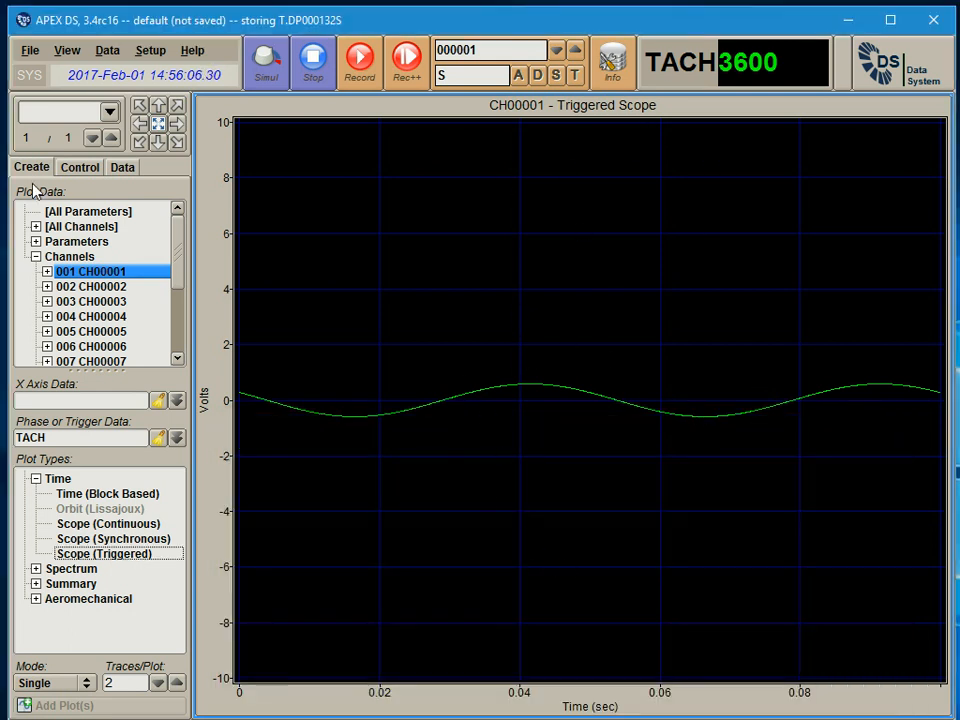
Raise the triggered scope plot's X axis maximum in increments, and set it to 1.
{"action": "left_click", "coordinate": [68, 168]}
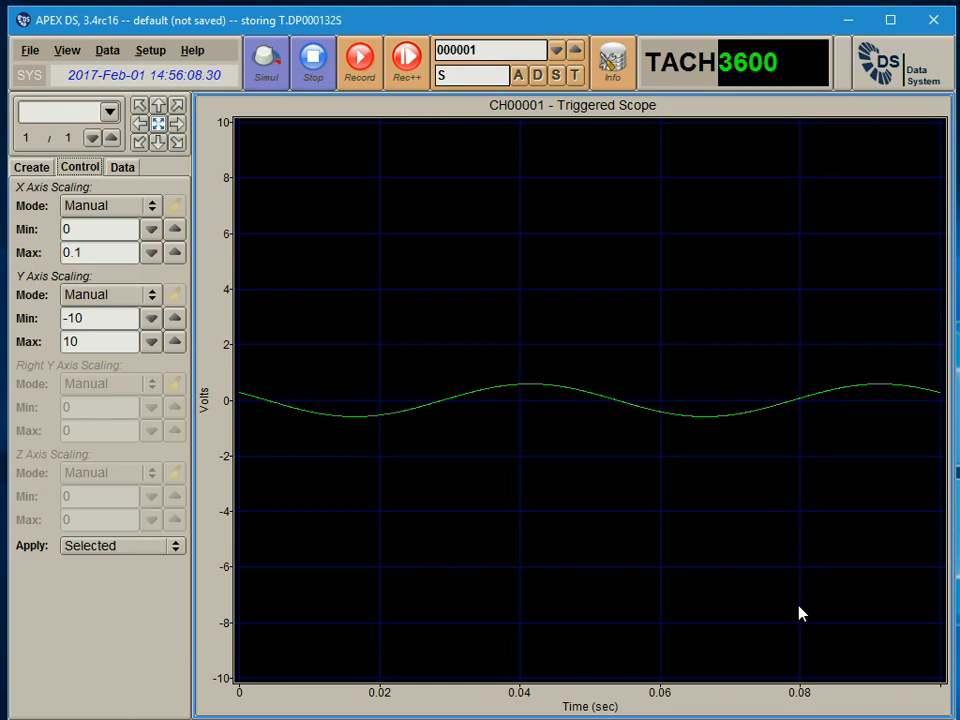
{"action": "left_click", "coordinate": [174, 252]}
{"action": "left_click", "coordinate": [174, 252]}
{"action": "left_click", "coordinate": [174, 252]}
{"action": "left_click", "coordinate": [174, 252]}
{"action": "left_click", "coordinate": [174, 252]}
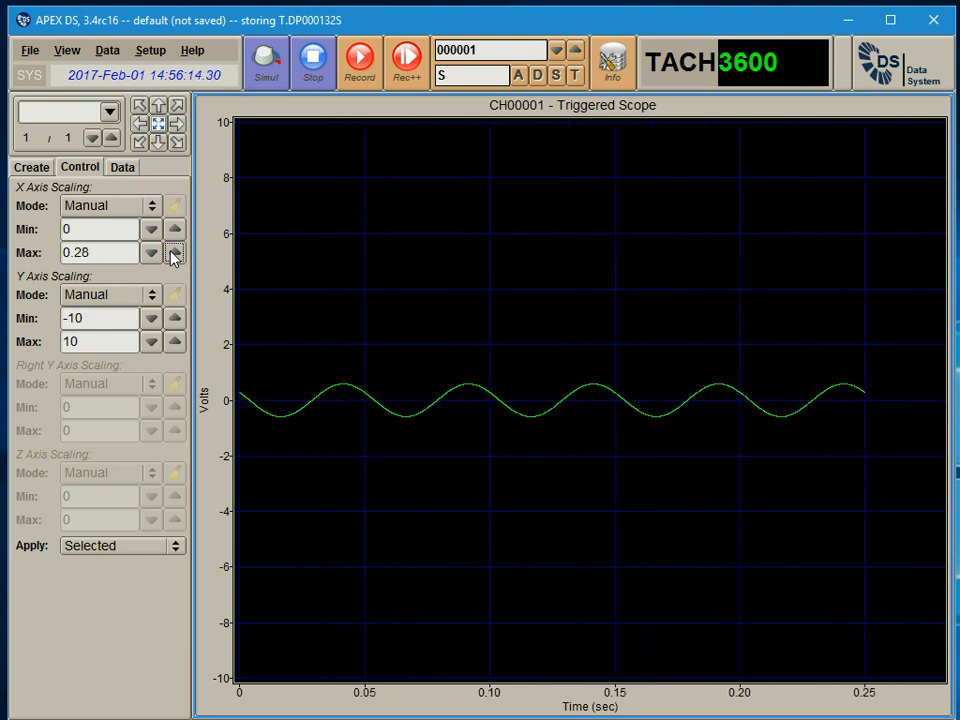
{"action": "left_click", "coordinate": [174, 252]}
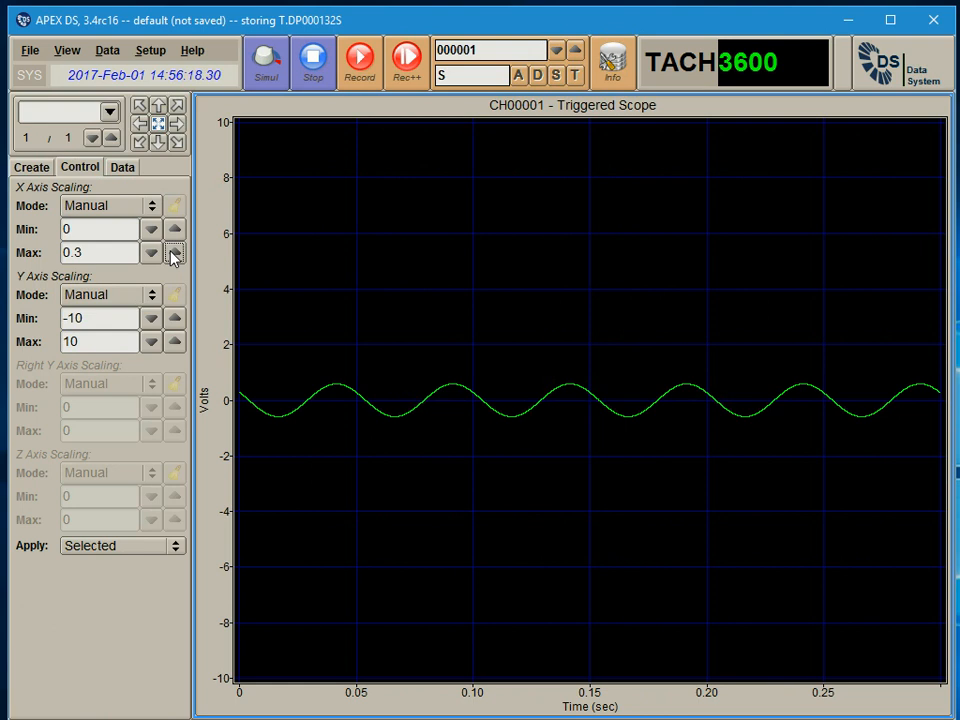
{"action": "left_click", "coordinate": [174, 252]}
{"action": "left_click", "coordinate": [174, 252]}
{"action": "double_click", "coordinate": [103, 252]}
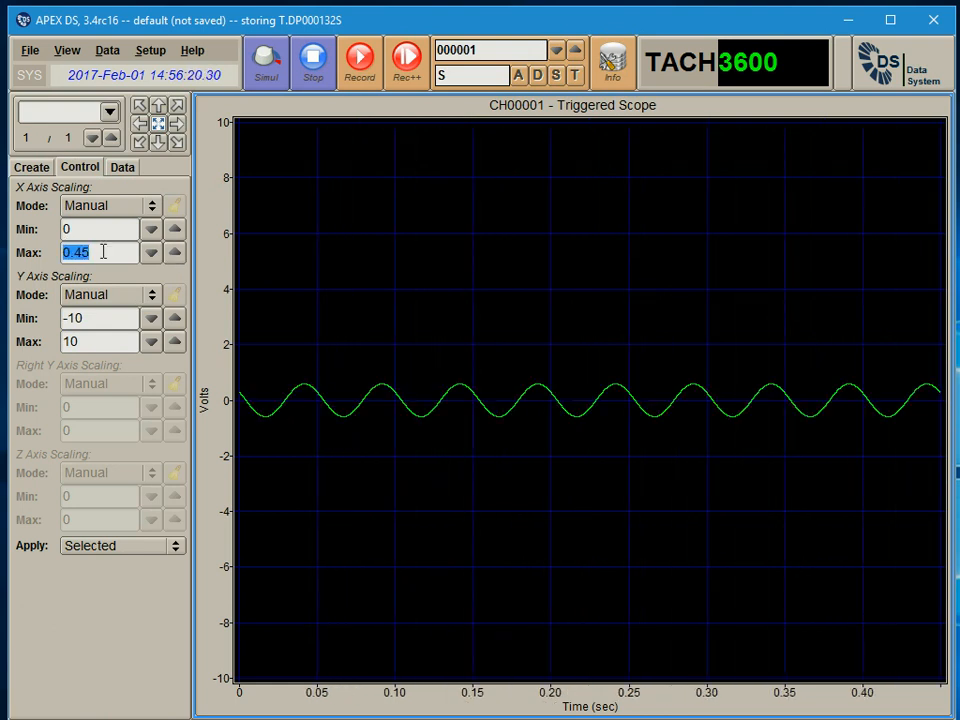
{"action": "type", "text": "1"}
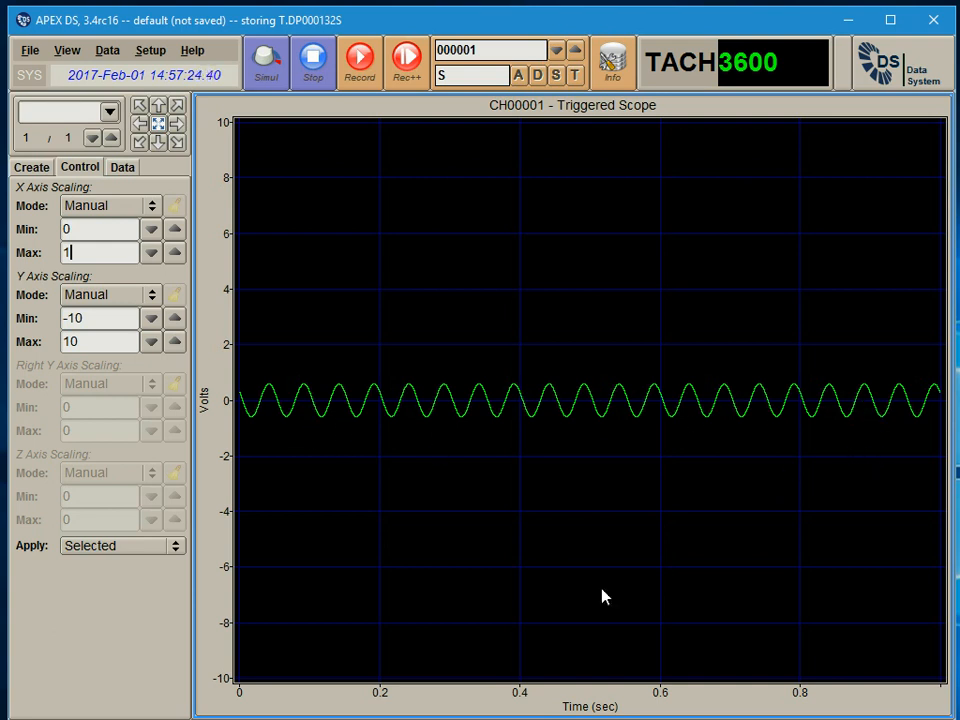
Set CH00001's periodic component #1 in the simulator to a 30 Hz frequency and an amplitude of 6079.
{"action": "key", "text": "alt+Tab"}
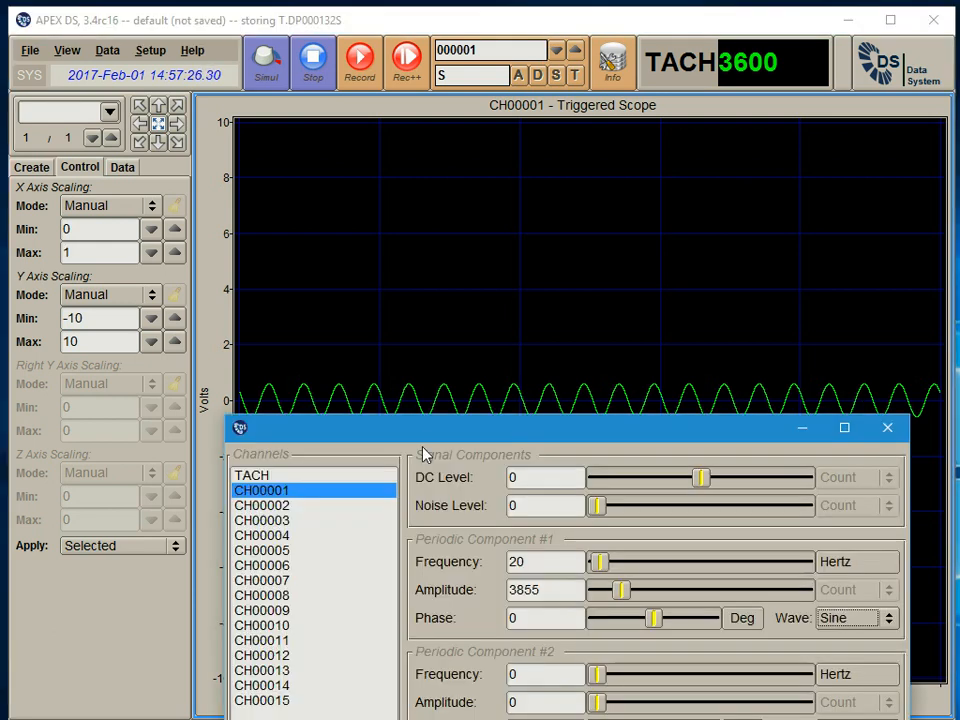
{"action": "mouse_move", "coordinate": [599, 562]}
{"action": "left_mouse_down"}
{"action": "mouse_move", "coordinate": [617, 565]}
{"action": "mouse_move", "coordinate": [602, 563]}
{"action": "left_mouse_up"}
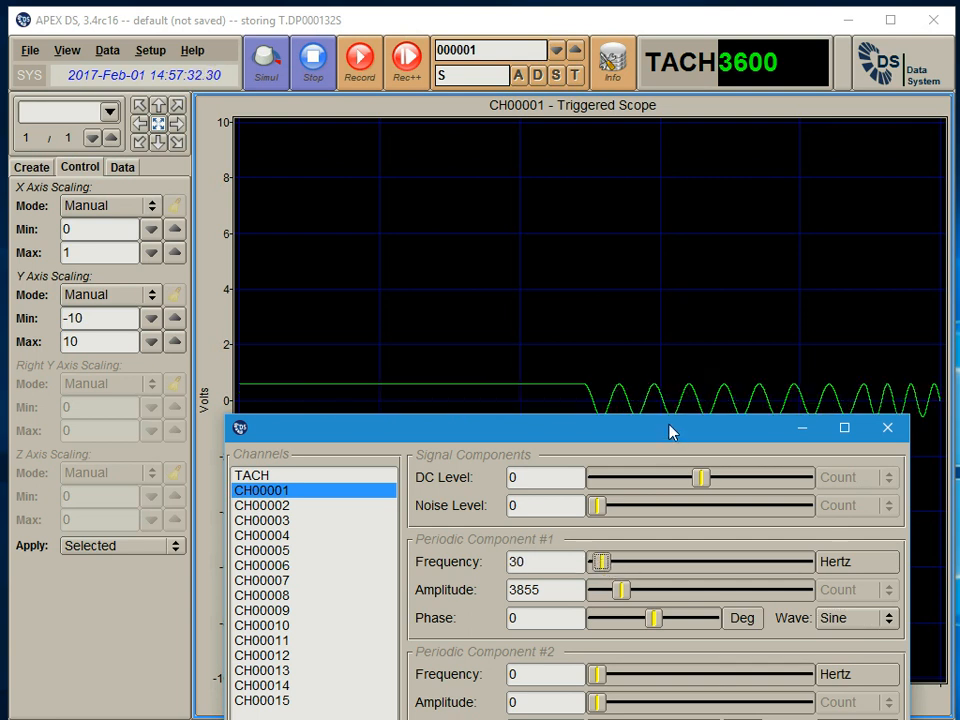
{"action": "left_click_drag", "start_coordinate": [670, 430], "coordinate": [667, 455]}
{"action": "left_click_drag", "start_coordinate": [615, 612], "coordinate": [636, 615]}
Drop the simulated TACH frequency to 0 Hz and lower CH00001's amplitude to 4893.
{"action": "left_click", "coordinate": [336, 503]}
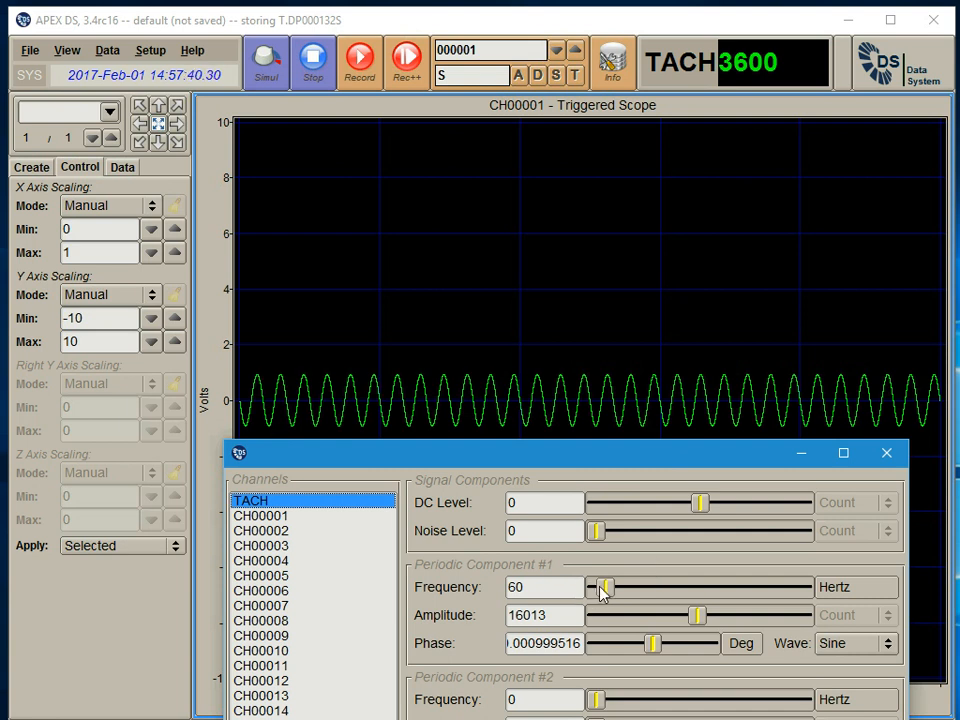
{"action": "left_click_drag", "start_coordinate": [603, 588], "coordinate": [591, 589]}
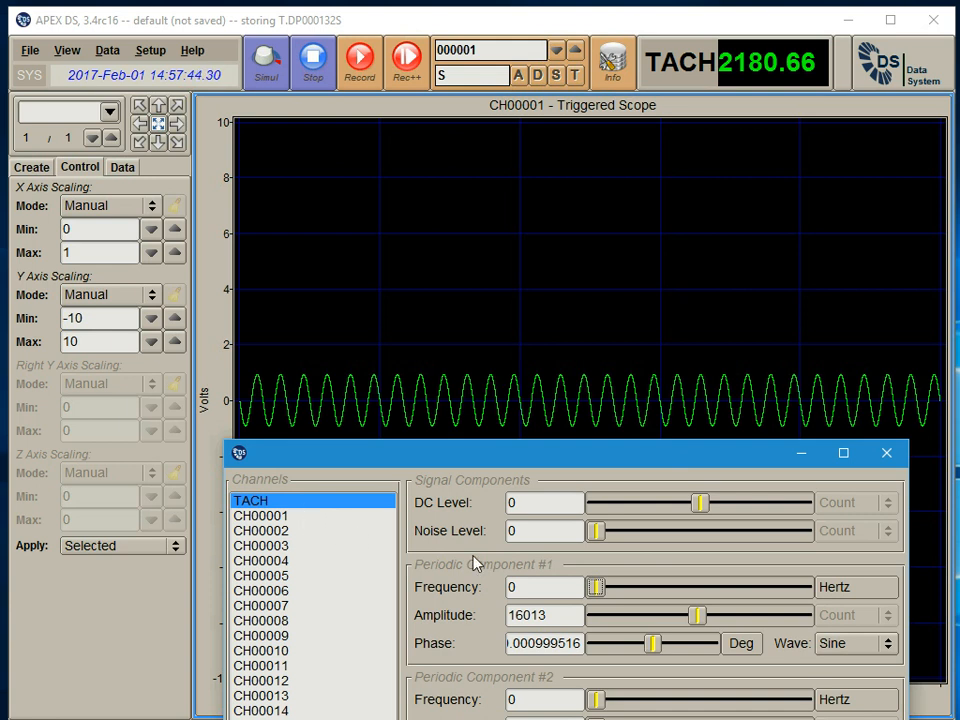
{"action": "left_click", "coordinate": [330, 516]}
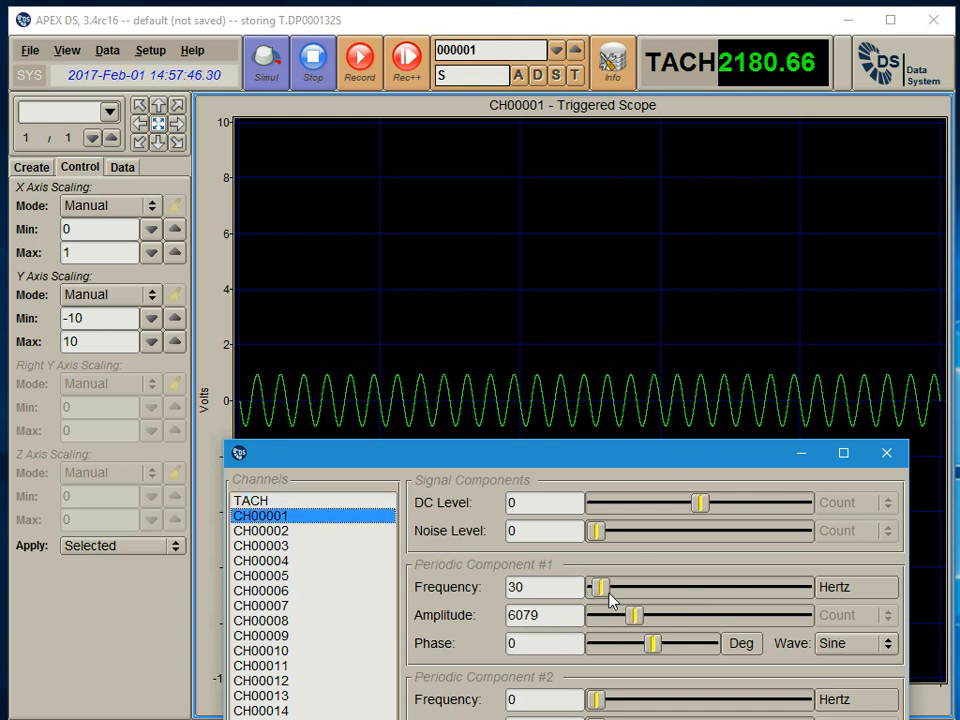
{"action": "left_click_drag", "start_coordinate": [601, 590], "coordinate": [635, 617]}
Set the simulated TACH frequency to 1 Hz and raise CH00001's frequency to 440 Hz.
{"action": "left_click", "coordinate": [300, 502]}
{"action": "double_click", "coordinate": [561, 586]}
{"action": "type", "text": "1"}
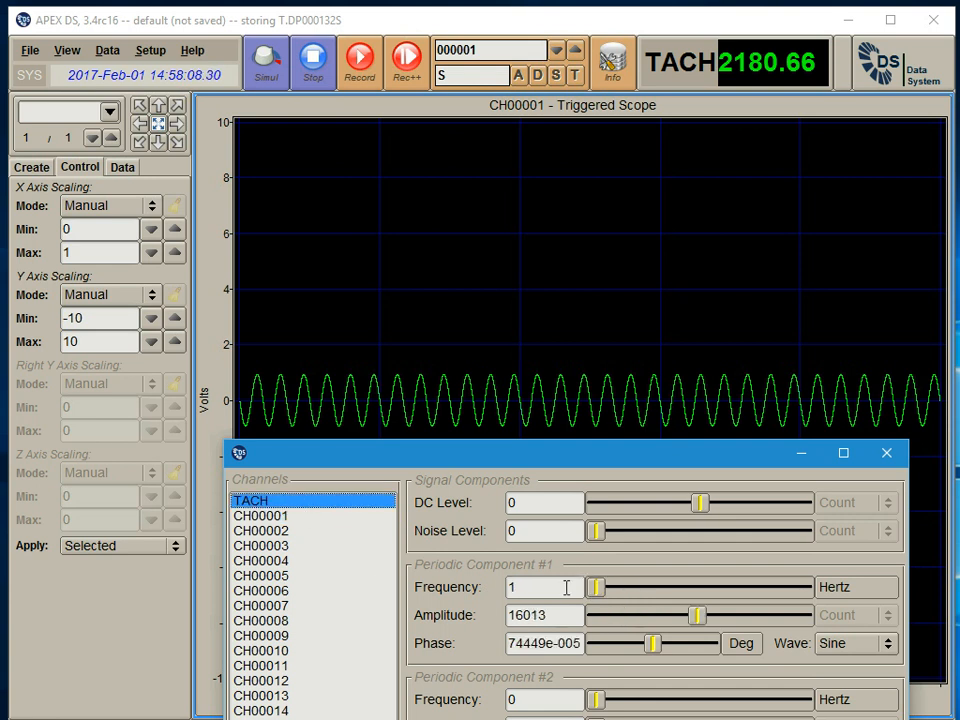
{"action": "left_click", "coordinate": [255, 516]}
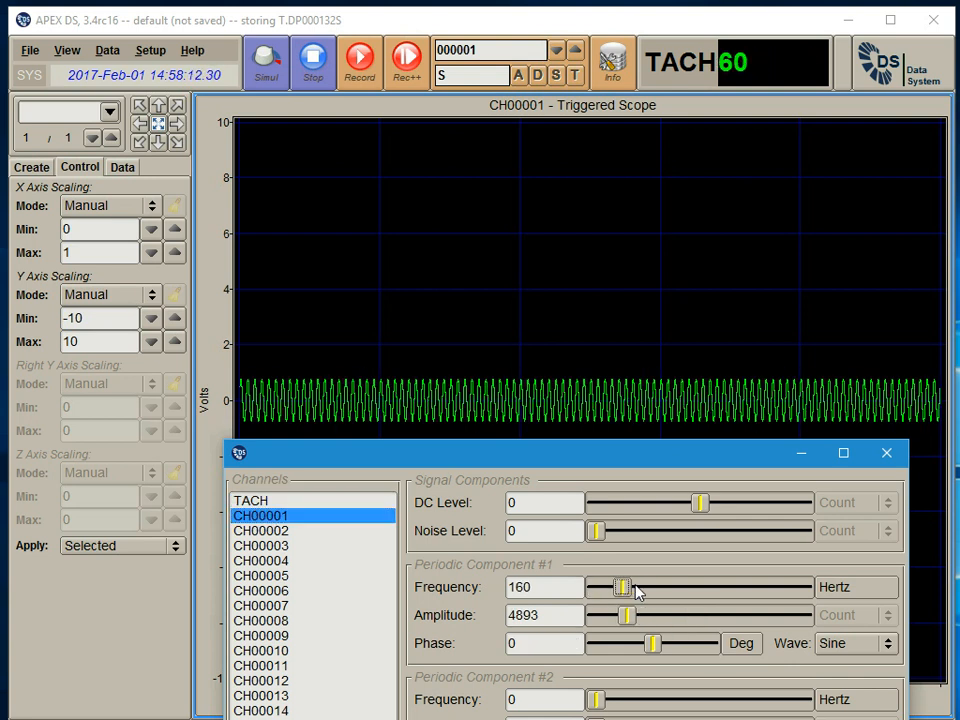
{"action": "left_click_drag", "start_coordinate": [616, 585], "coordinate": [645, 585]}
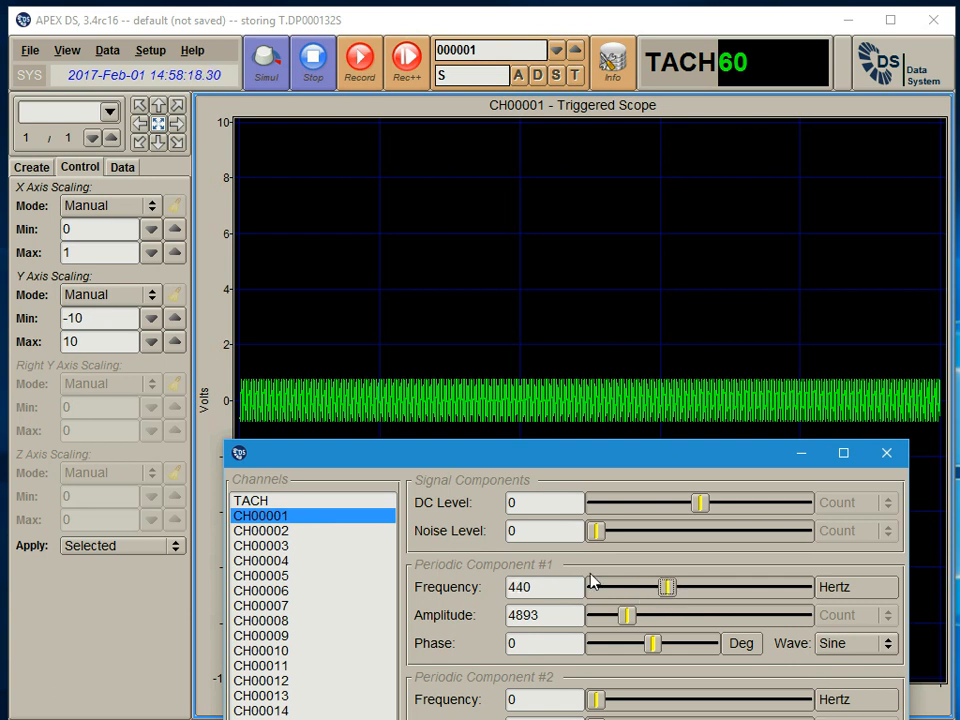
Raise the simulated TACH frequency to produce a tach speed of about 15056 RPM.
{"action": "left_click", "coordinate": [355, 502]}
{"action": "double_click", "coordinate": [523, 587]}
{"action": "type", "text": "35"}
{"action": "left_click_drag", "start_coordinate": [567, 587], "coordinate": [770, 585]}
Lower CH00001's periodic component #1 frequency to 190 Hz and return to the plot creation settings.
{"action": "left_click", "coordinate": [300, 516]}
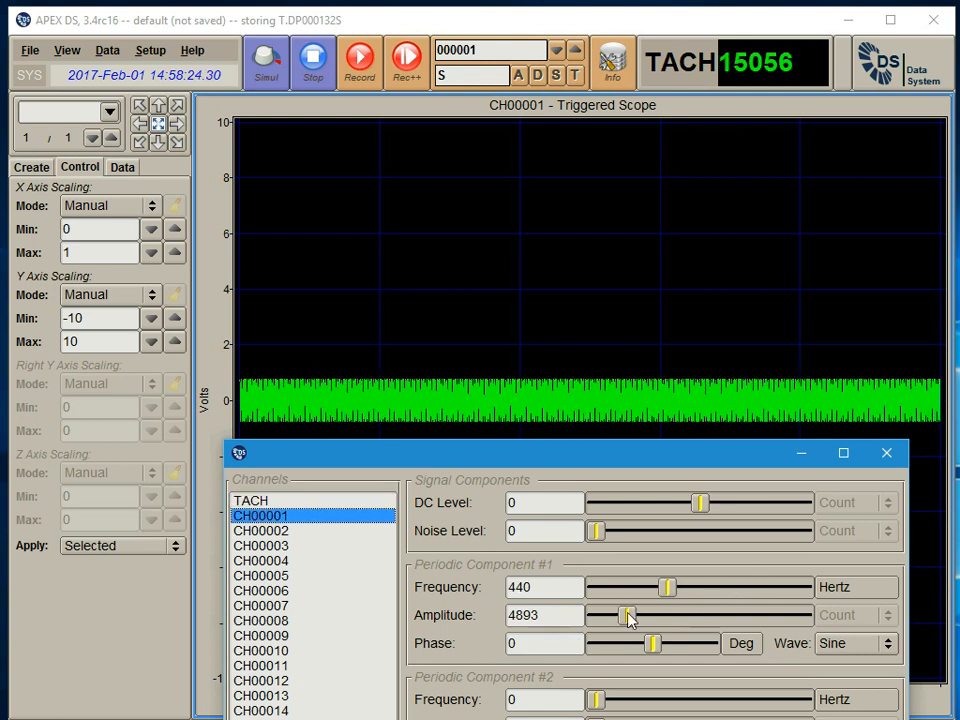
{"action": "mouse_move", "coordinate": [663, 591]}
{"action": "left_mouse_down"}
{"action": "mouse_move", "coordinate": [606, 594]}
{"action": "mouse_move", "coordinate": [632, 592]}
{"action": "left_mouse_up"}
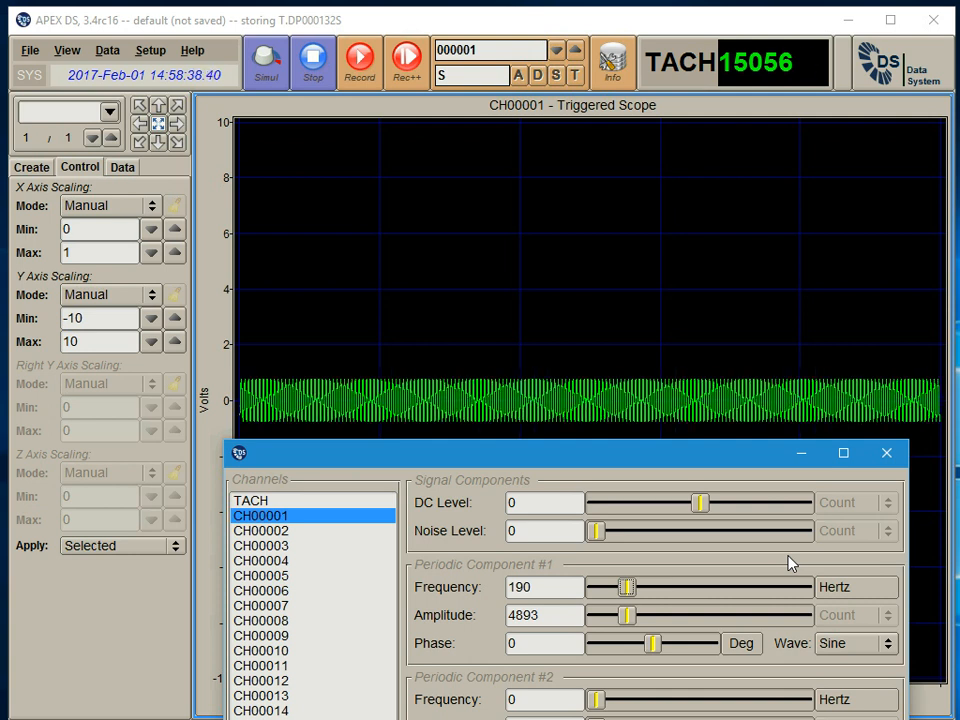
{"action": "left_click", "coordinate": [30, 168]}
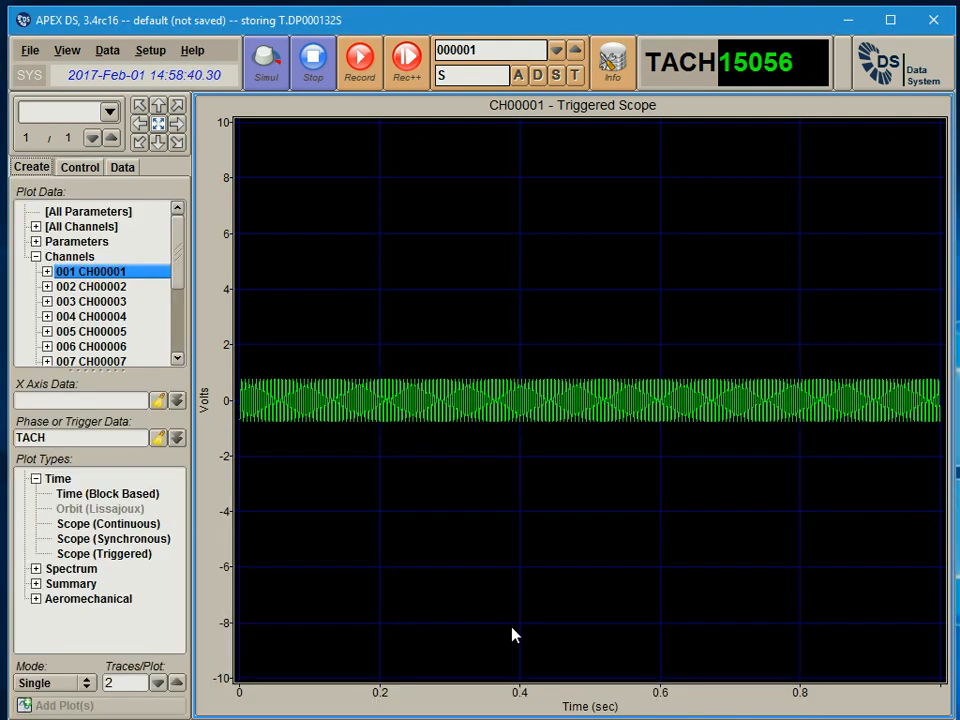